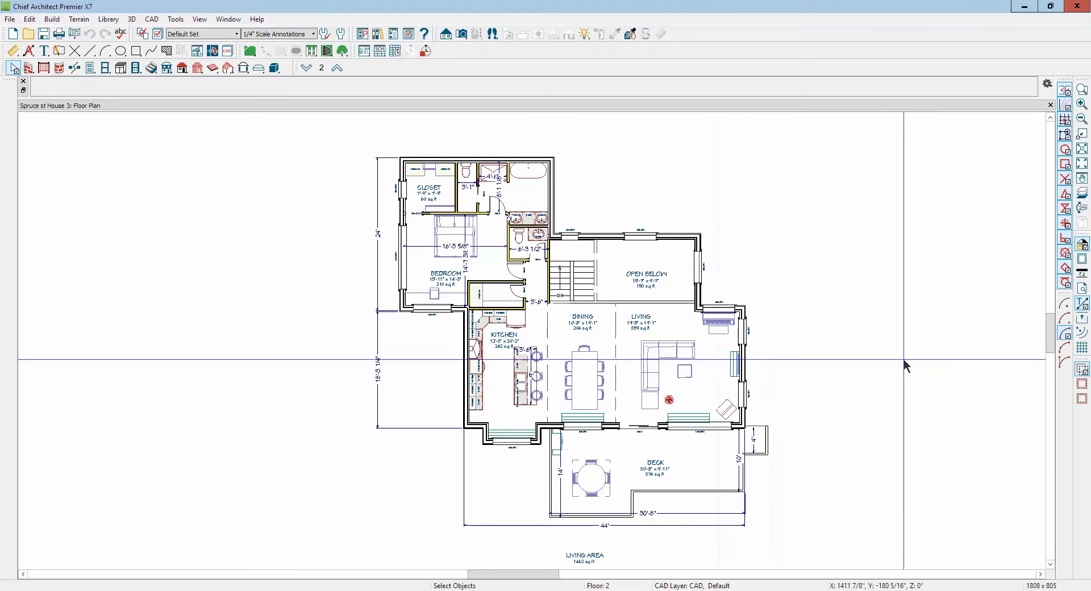
Overlay floor 1 as a reference and draw CAD lines from the stair corner (3'-3", 17'-2 7/8").
{"action": "left_click", "coordinate": [1083, 195]}
{"action": "scroll", "coordinate": [743, 433], "scroll_direction": "up", "scroll_amount": 5}
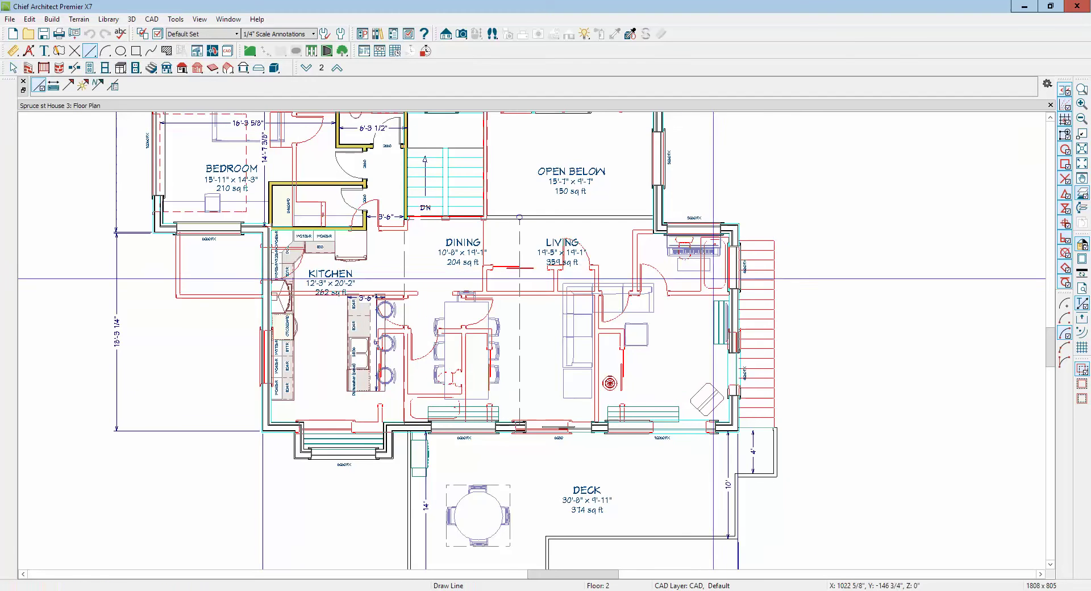
{"action": "scroll", "coordinate": [714, 279], "scroll_direction": "up", "scroll_amount": 3}
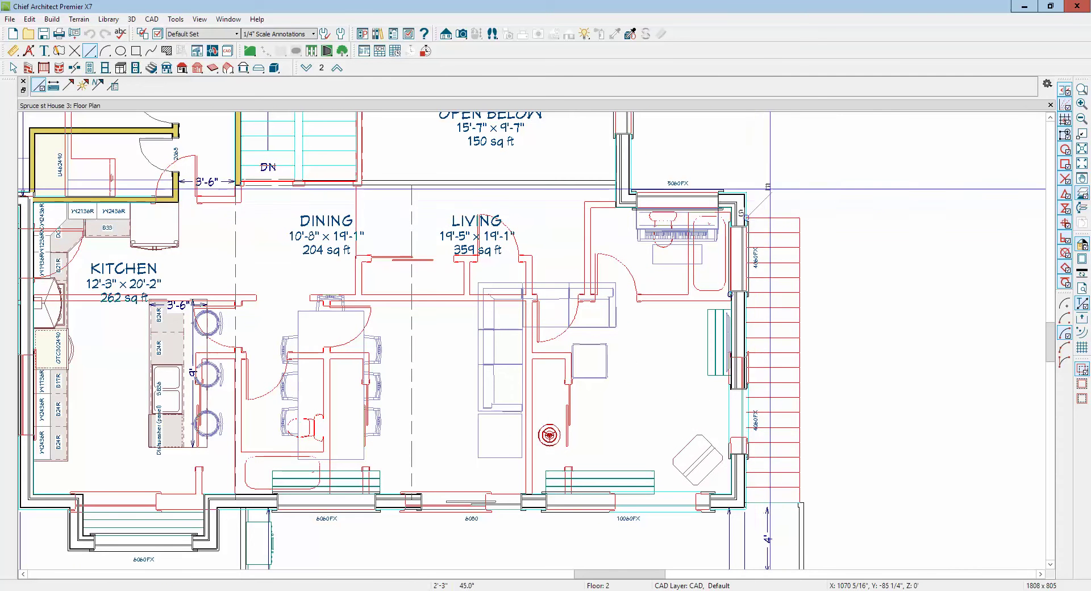
{"action": "mouse_move", "coordinate": [746, 218]}
{"action": "left_mouse_down"}
{"action": "mouse_move", "coordinate": [799, 216]}
{"action": "mouse_move", "coordinate": [801, 501]}
{"action": "left_mouse_up"}
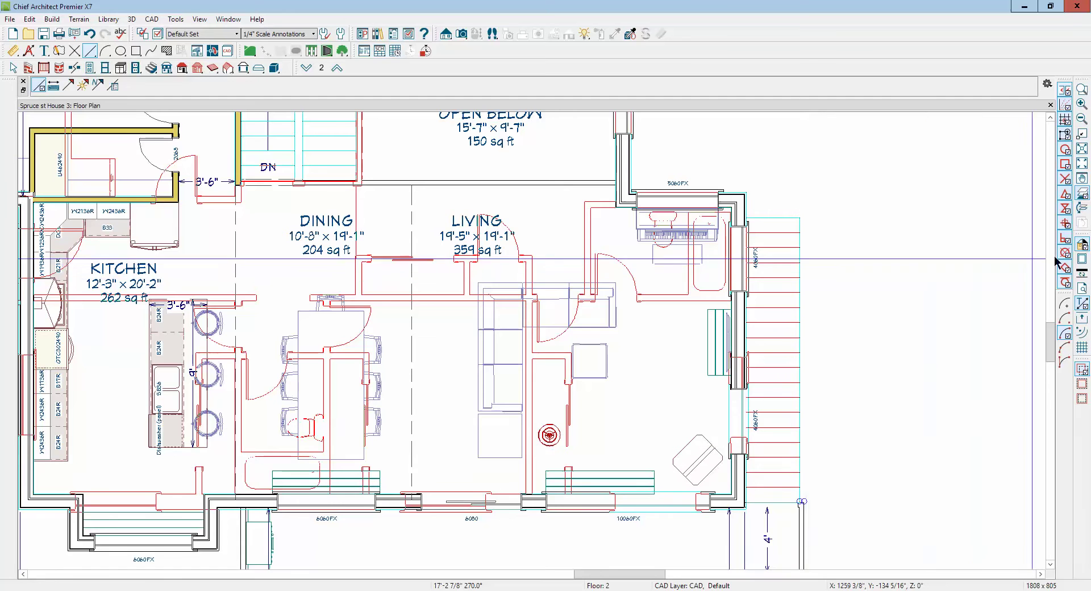
Refresh the floor-1 reference overlay and draw 3'-3" CAD lines along the bottom edge of the stairs.
{"action": "left_click", "coordinate": [1082, 193]}
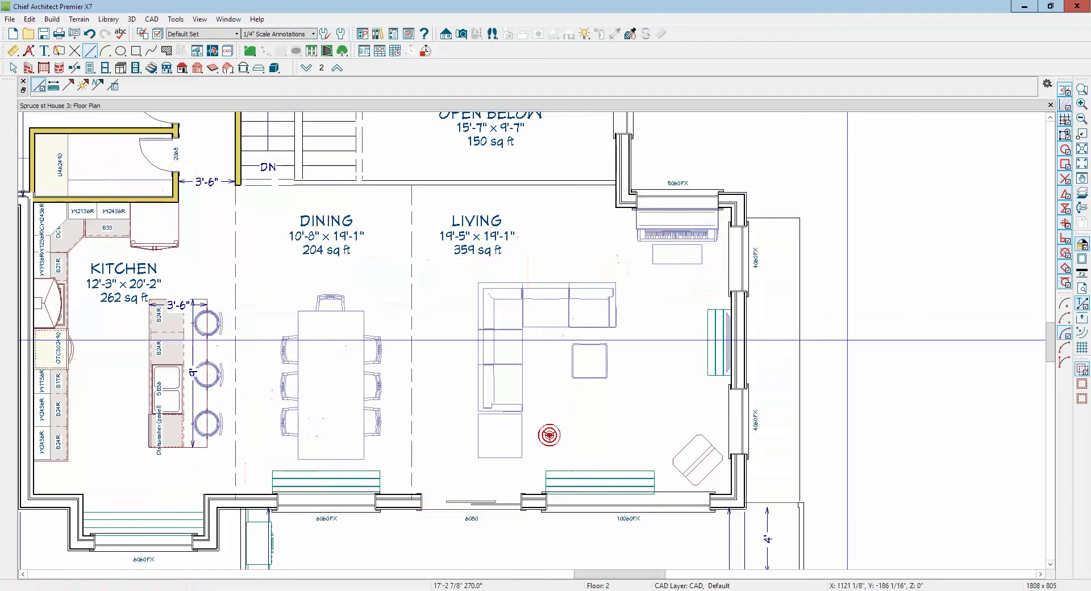
{"action": "left_click", "coordinate": [1082, 193]}
{"action": "scroll", "coordinate": [818, 496], "scroll_direction": "up", "scroll_amount": 3}
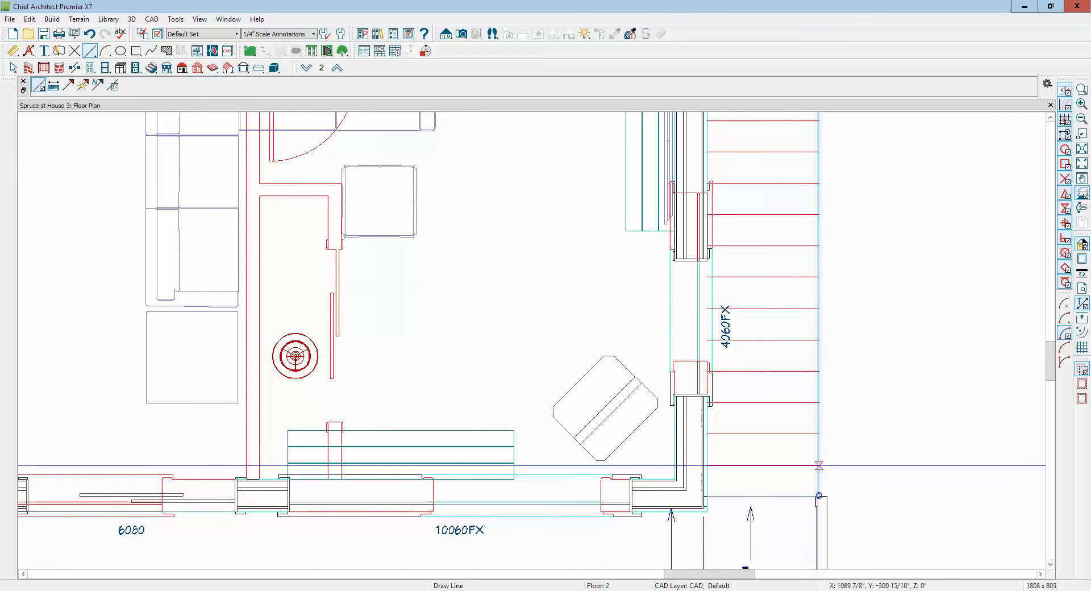
{"action": "left_click_drag", "start_coordinate": [819, 465], "coordinate": [707, 466]}
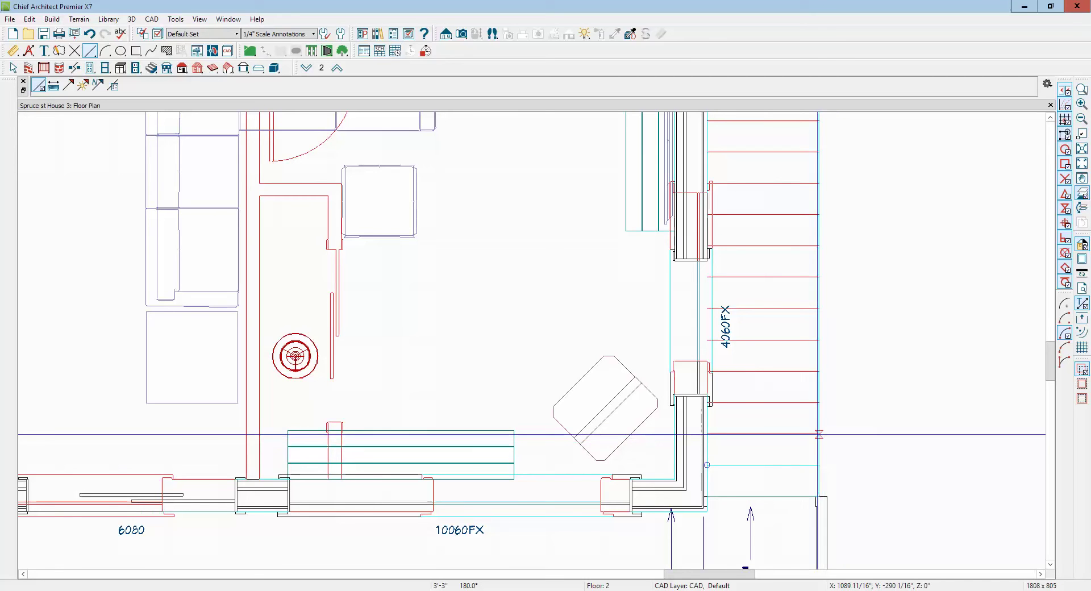
{"action": "left_click_drag", "start_coordinate": [819, 438], "coordinate": [708, 434]}
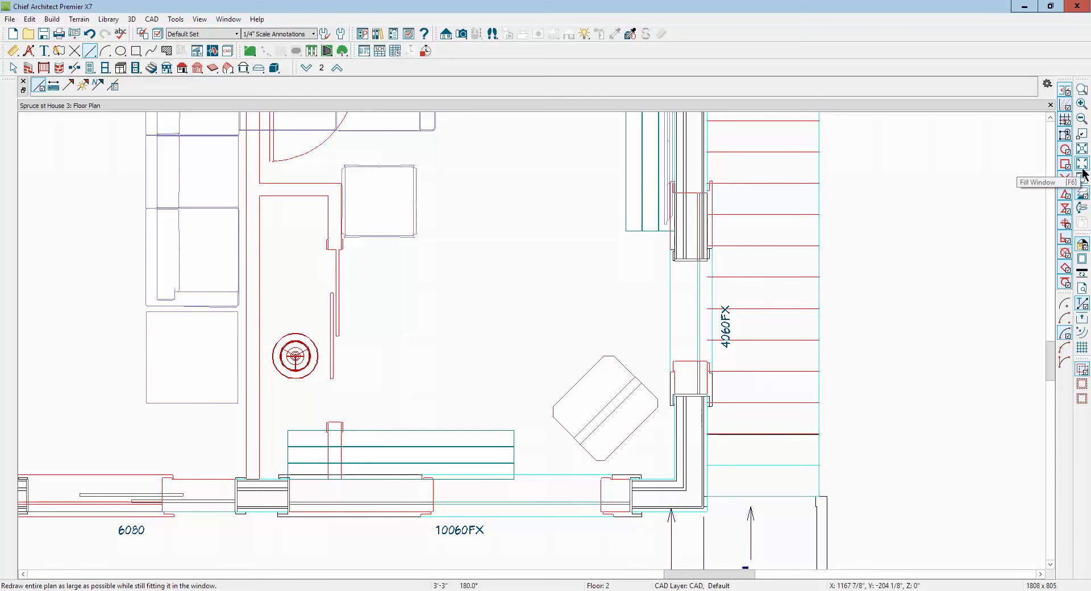
Select the short stair-edge CAD line and copy its 10 11/16" offset dimension value.
{"action": "scroll", "coordinate": [898, 327], "scroll_direction": "down", "scroll_amount": 4}
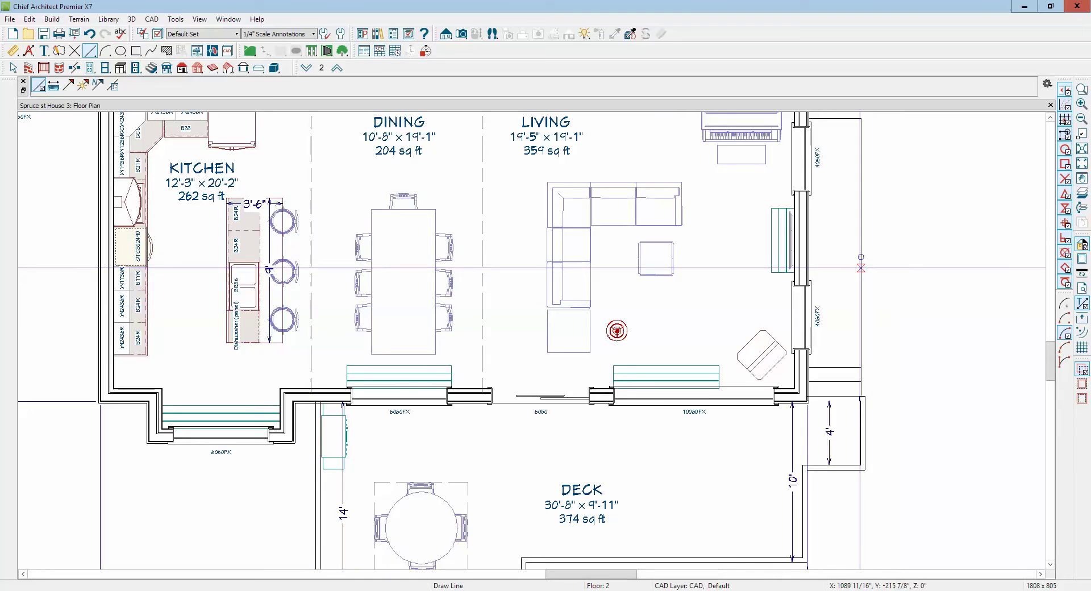
{"action": "scroll", "coordinate": [842, 379], "scroll_direction": "up", "scroll_amount": 1}
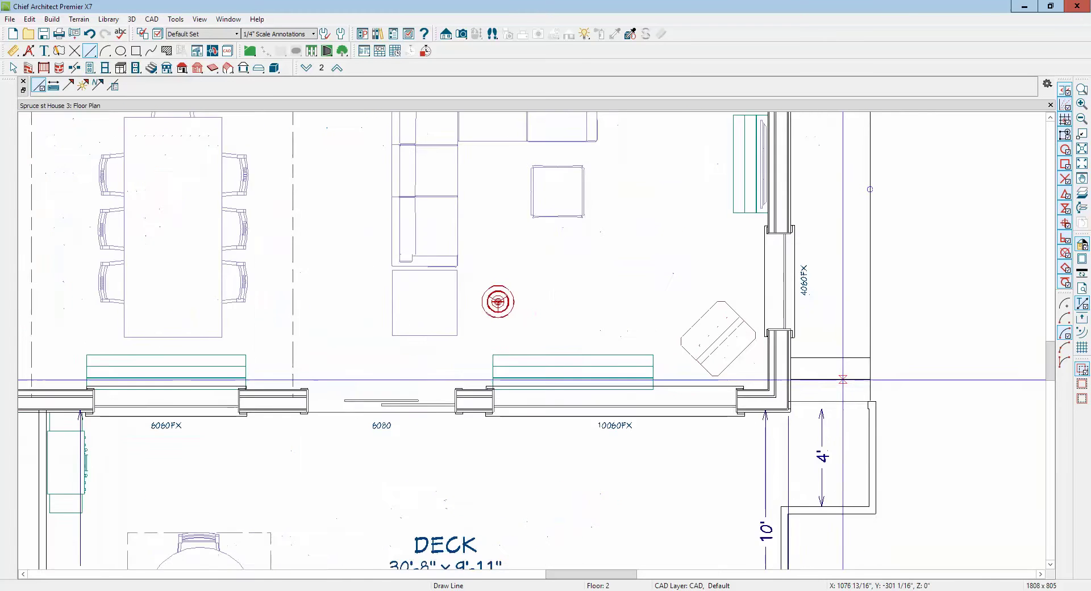
{"action": "scroll", "coordinate": [843, 379], "scroll_direction": "up", "scroll_amount": 1}
{"action": "left_click", "coordinate": [840, 348]}
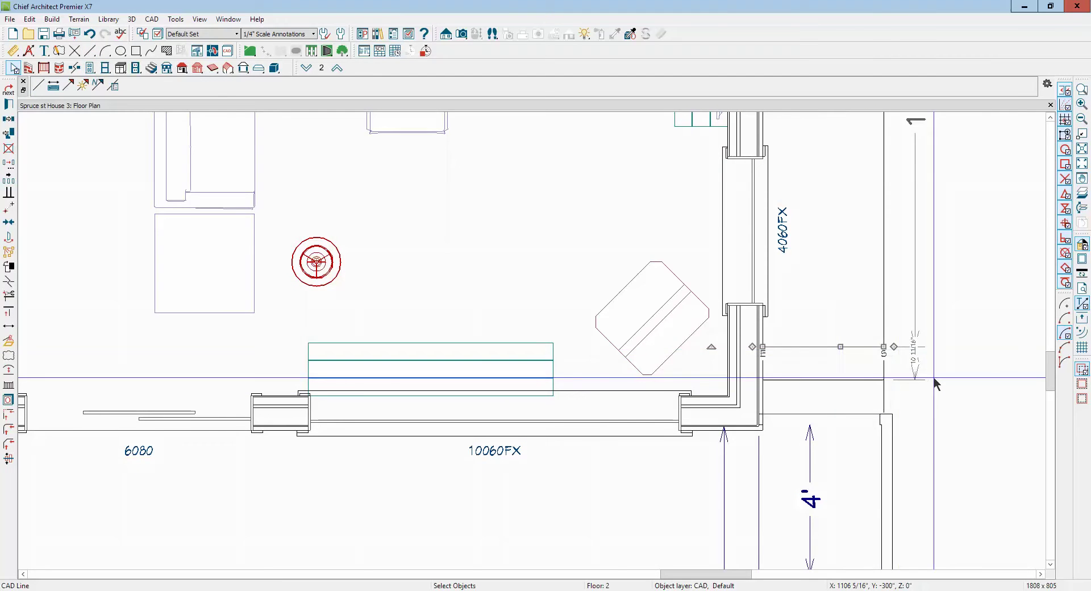
{"action": "scroll", "coordinate": [920, 377], "scroll_direction": "up", "scroll_amount": 2}
{"action": "left_click", "coordinate": [950, 355]}
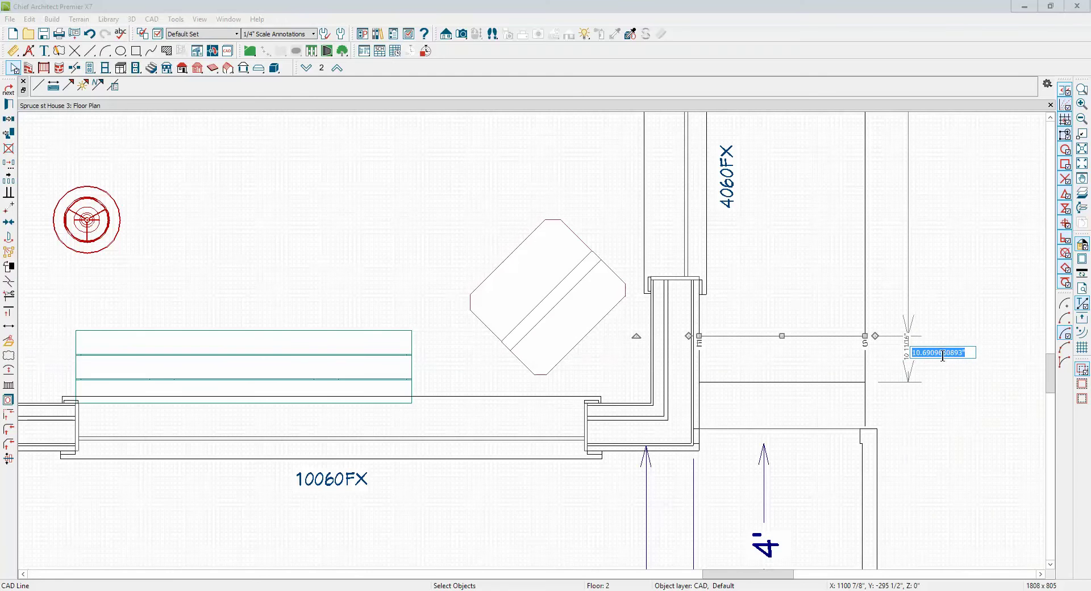
{"action": "right_click", "coordinate": [940, 352]}
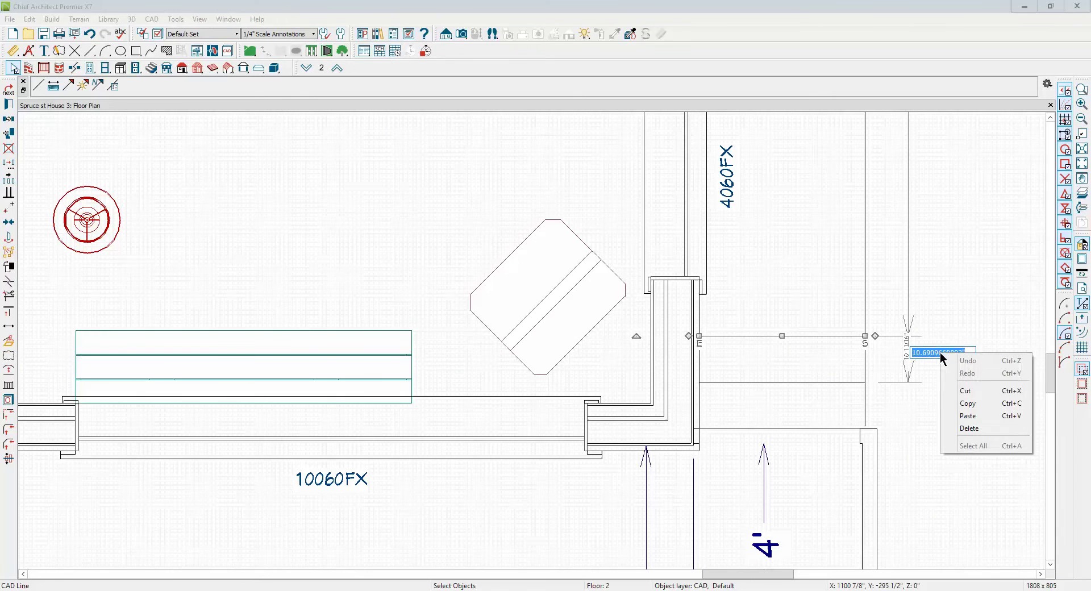
{"action": "left_click", "coordinate": [973, 405]}
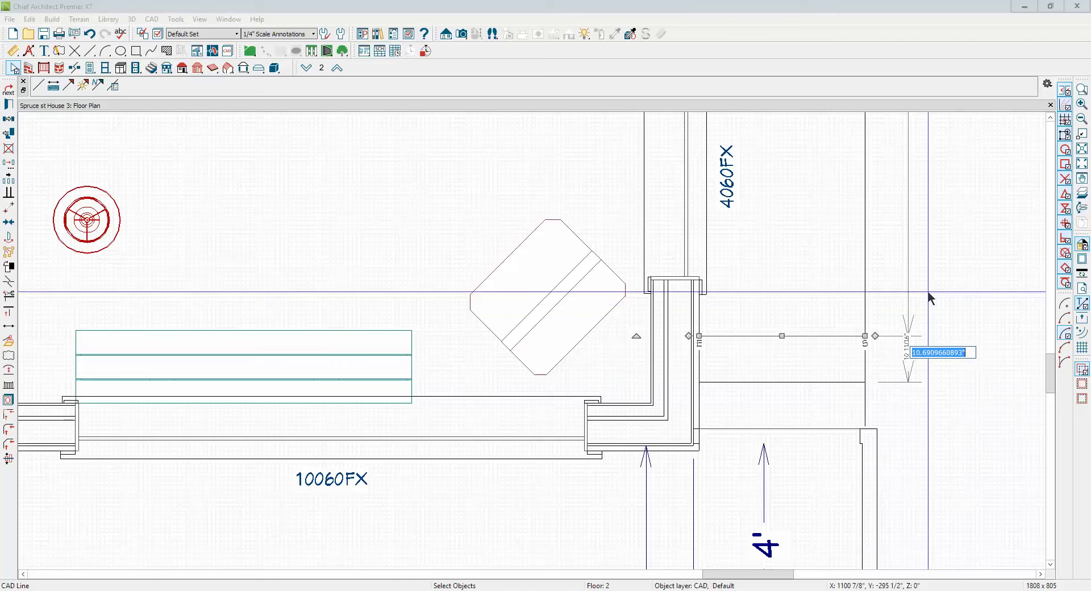
{"action": "left_click", "coordinate": [953, 297]}
{"action": "scroll", "coordinate": [953, 297], "scroll_direction": "down", "scroll_amount": 1}
{"action": "scroll", "coordinate": [952, 296], "scroll_direction": "down", "scroll_amount": 2}
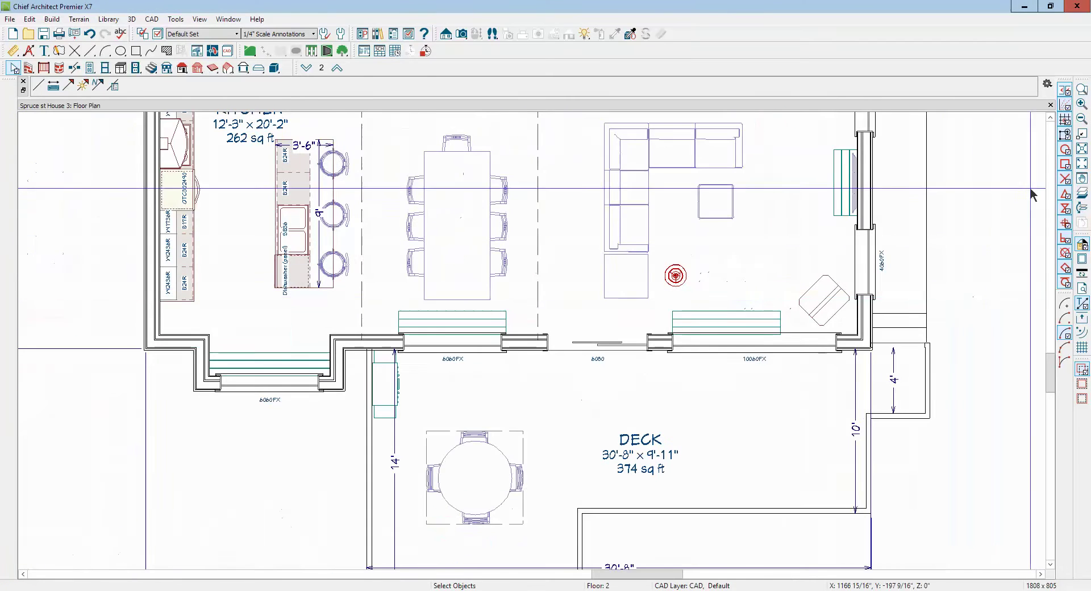
{"action": "left_click", "coordinate": [1050, 118]}
Set the Multiple Copy interval for general objects to the copied 10.6909660893" offset.
{"action": "left_click", "coordinate": [1051, 118]}
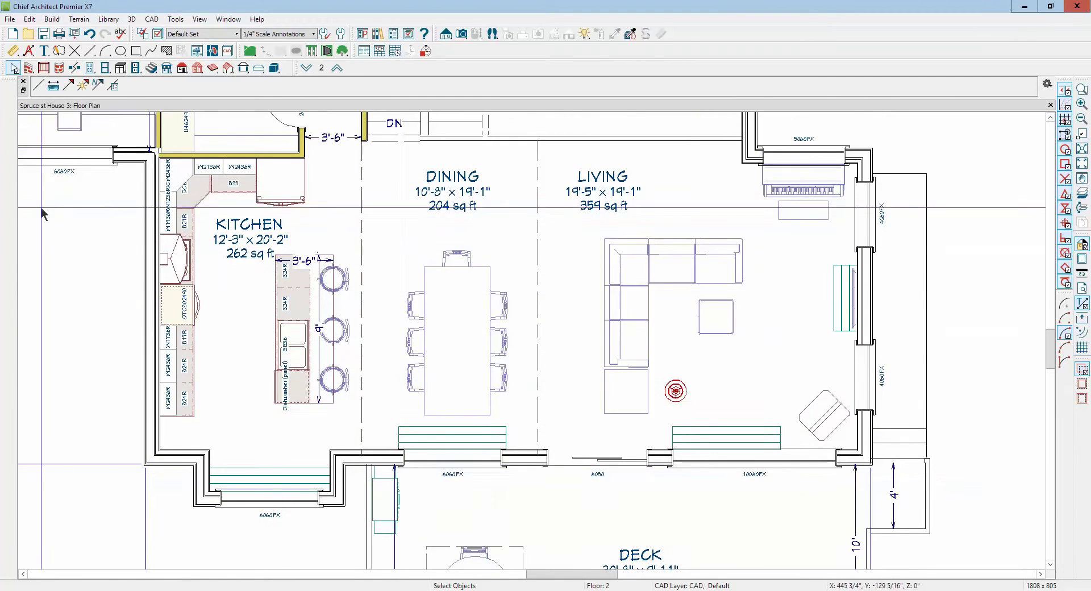
{"action": "left_click", "coordinate": [892, 429]}
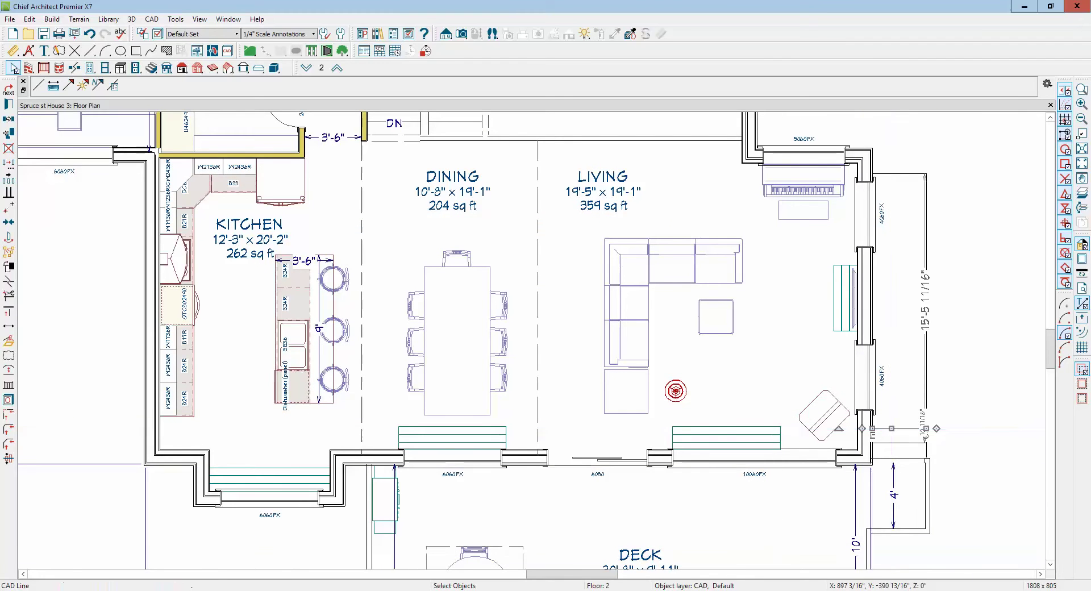
{"action": "left_click", "coordinate": [9, 183]}
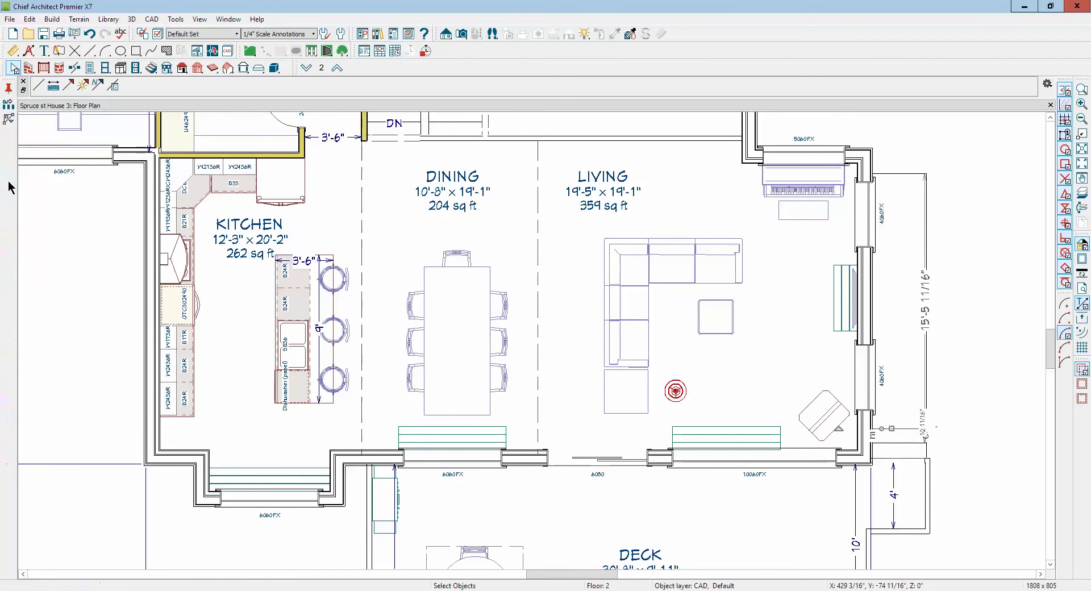
{"action": "left_click", "coordinate": [9, 111]}
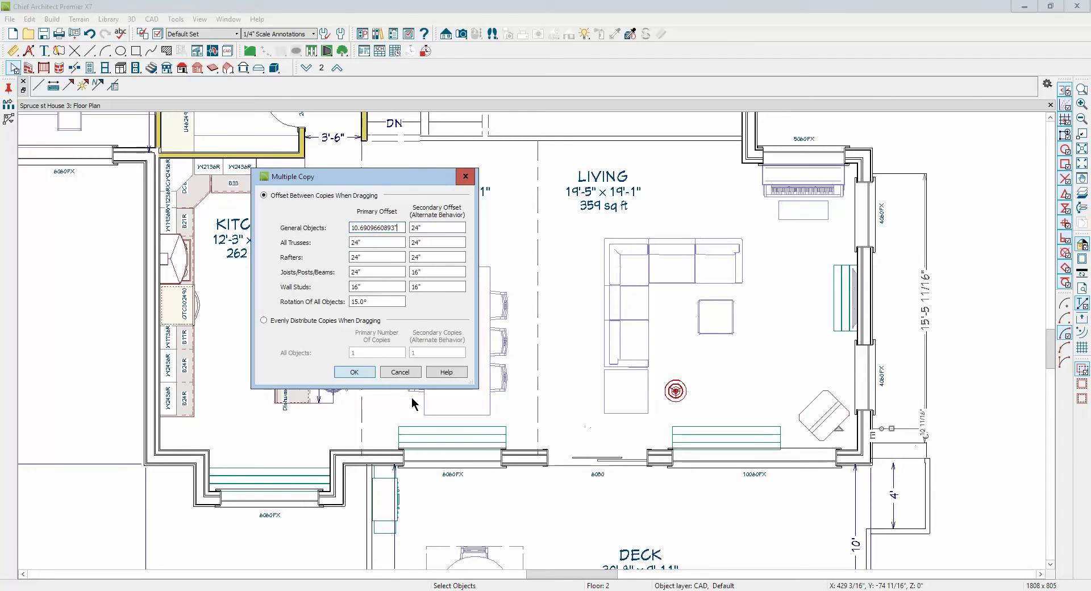
{"action": "left_click", "coordinate": [358, 370]}
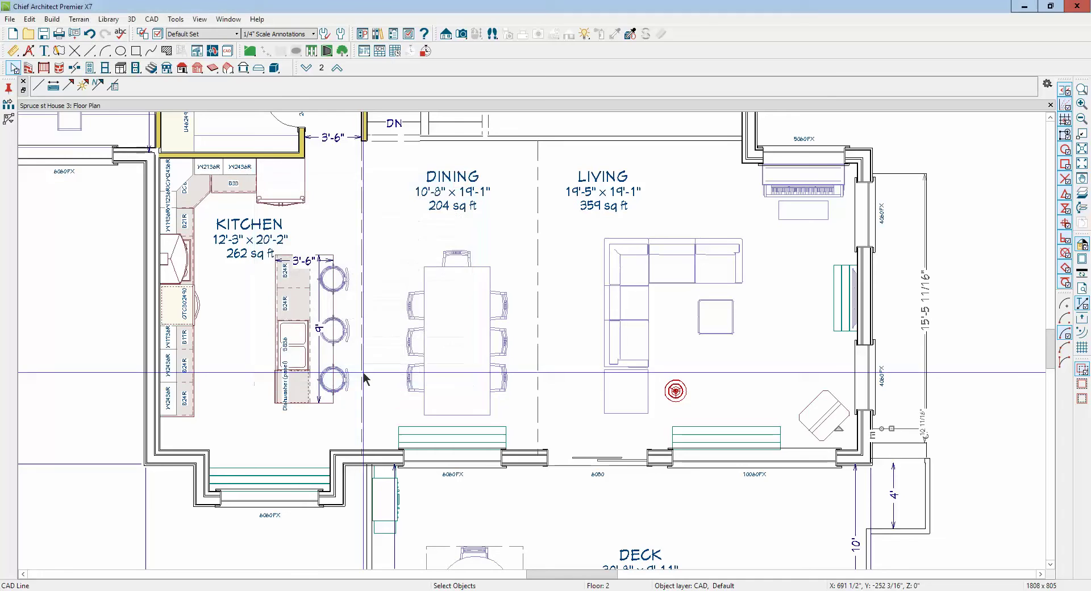
Delete the repeated tread lines, then go down to Floor 1 and check the stairs' options.
{"action": "left_click_drag", "start_coordinate": [872, 462], "coordinate": [956, 448]}
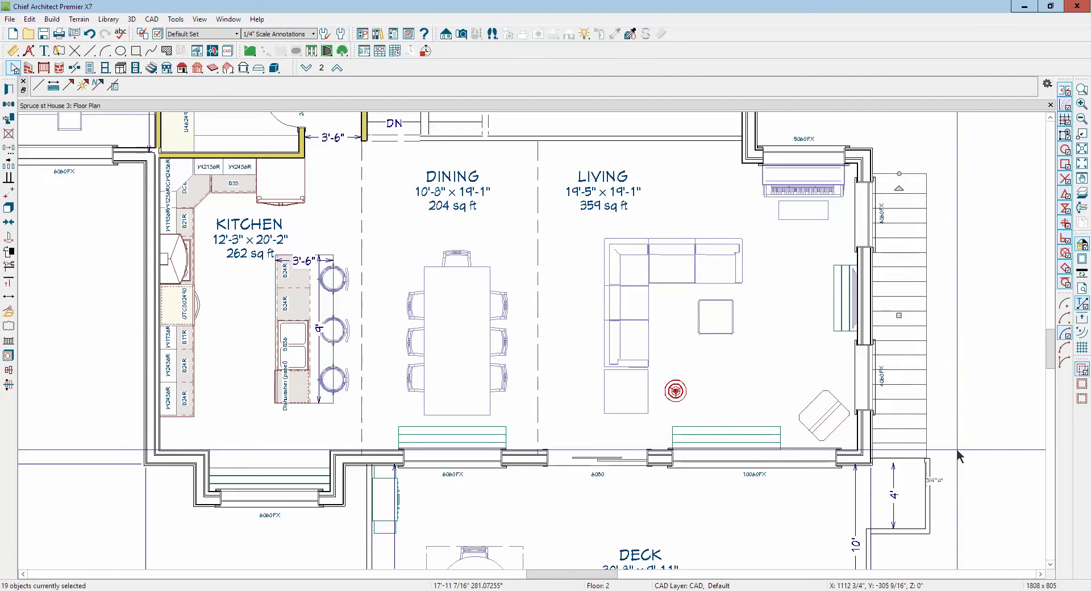
{"action": "key", "text": "Delete"}
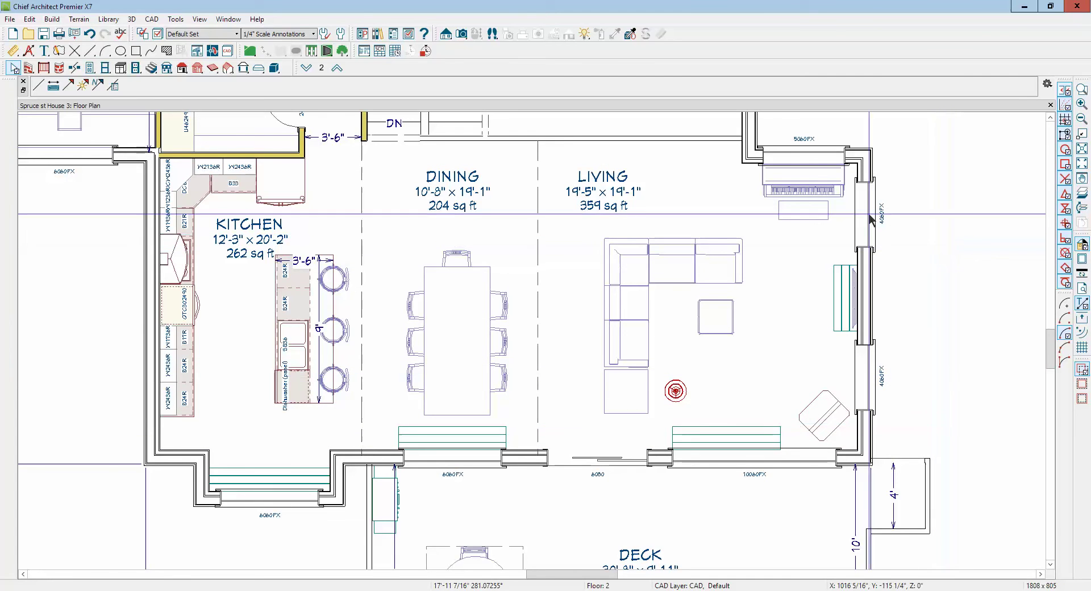
{"action": "left_click", "coordinate": [307, 69]}
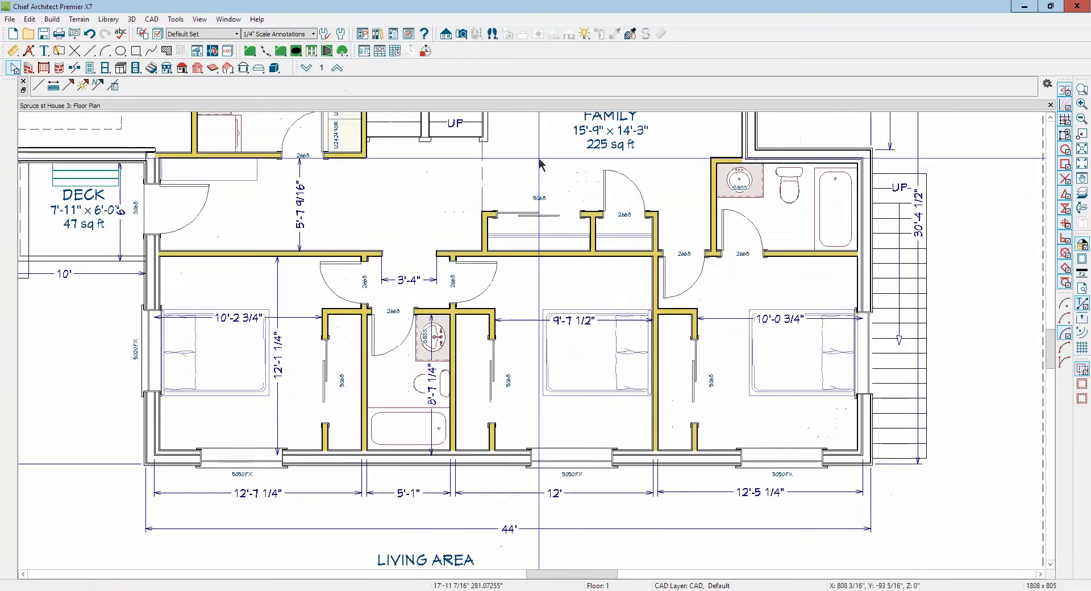
{"action": "right_click", "coordinate": [911, 372]}
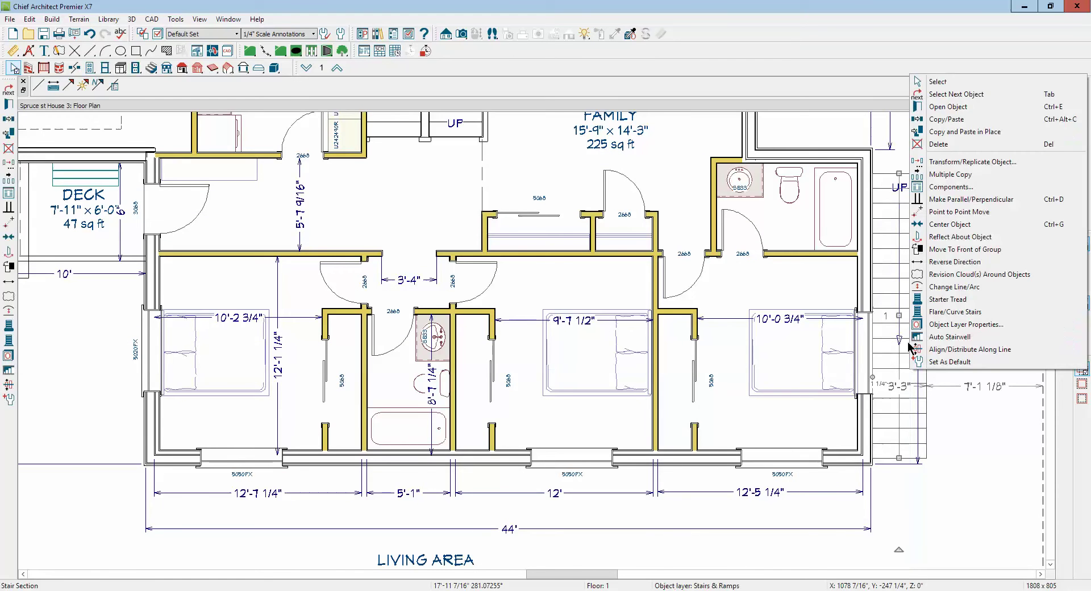
{"action": "key", "text": "Escape"}
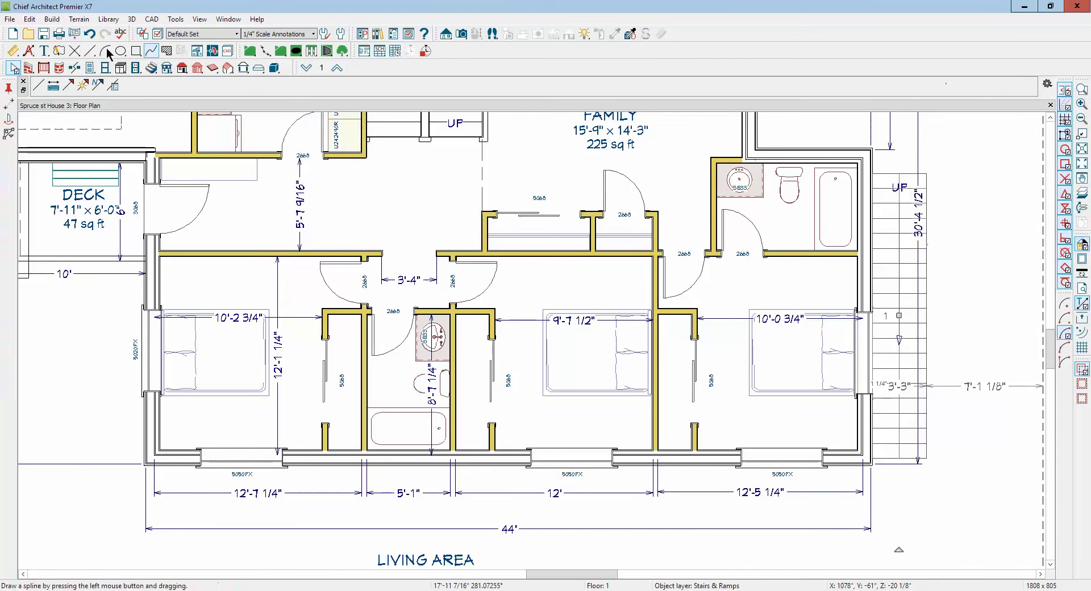
Create a new blank plan and Paste Hold Position the floor-1 stair, fitted to the window.
{"action": "left_click", "coordinate": [9, 19]}
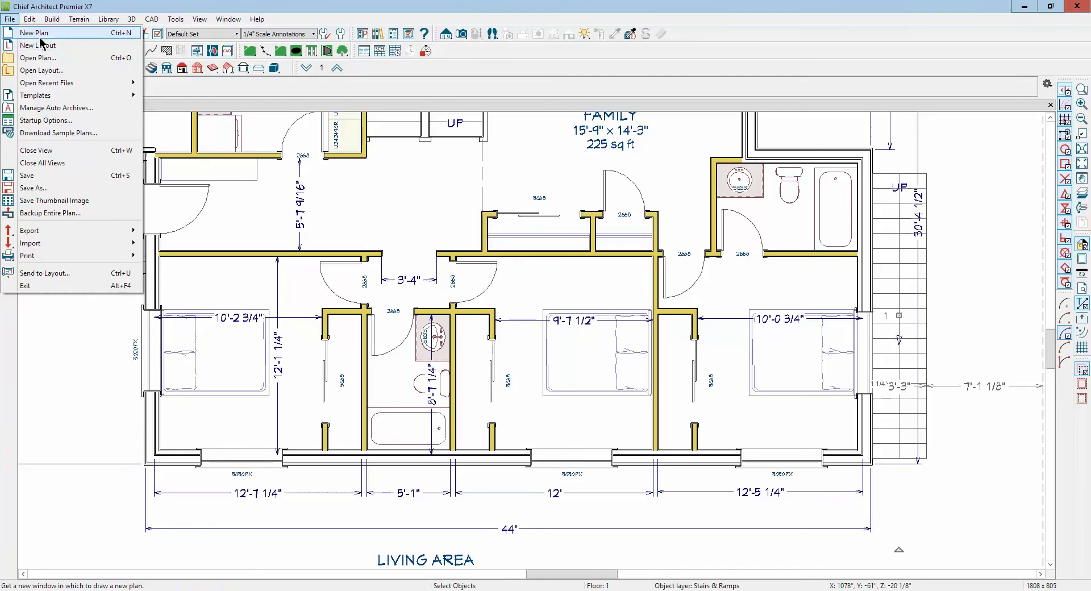
{"action": "left_click", "coordinate": [40, 35]}
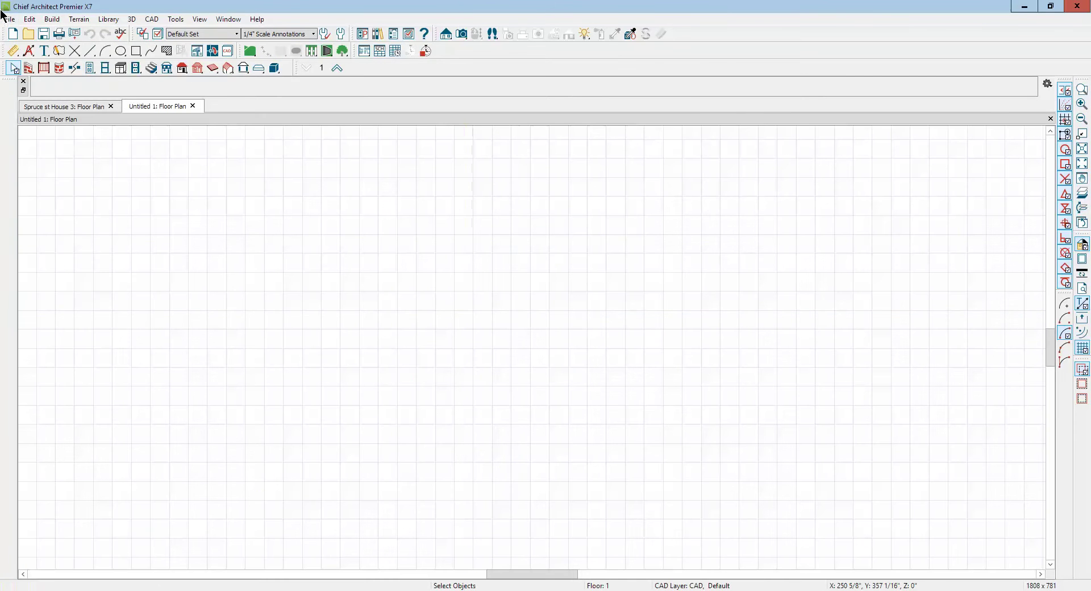
{"action": "left_click", "coordinate": [31, 18]}
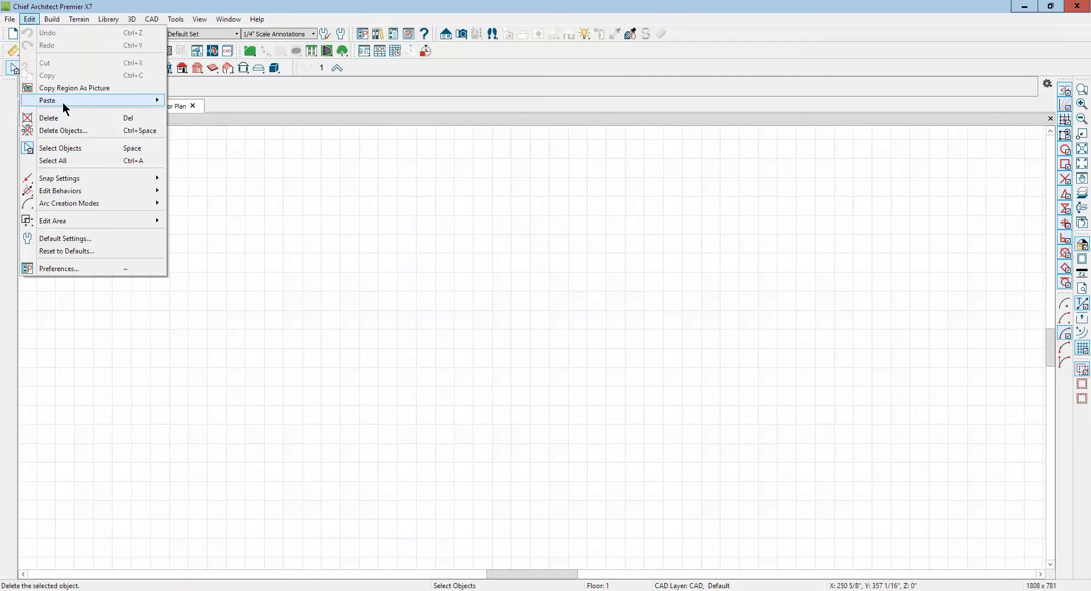
{"action": "mouse_move", "coordinate": [64, 103]}
{"action": "left_click", "coordinate": [233, 114]}
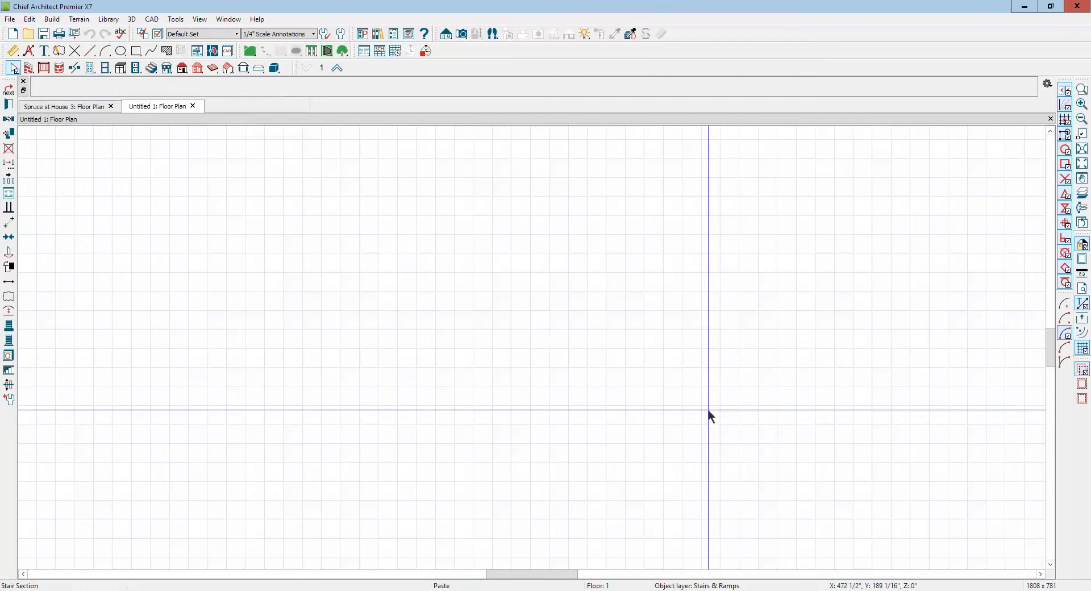
{"action": "left_click", "coordinate": [1081, 165]}
{"action": "scroll", "coordinate": [739, 293], "scroll_direction": "down", "scroll_amount": 1}
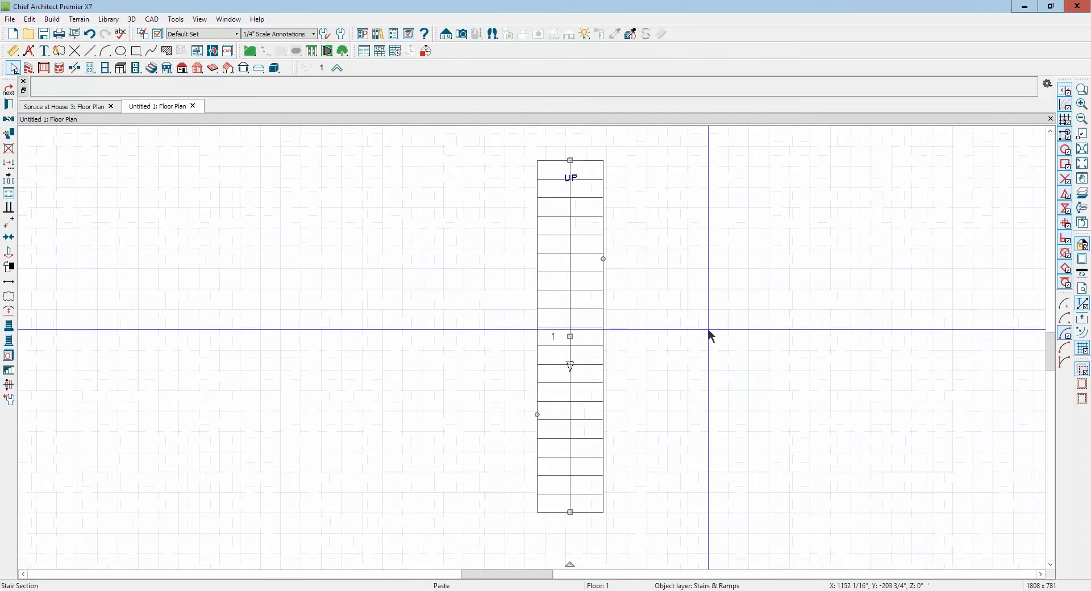
{"action": "left_click", "coordinate": [423, 250]}
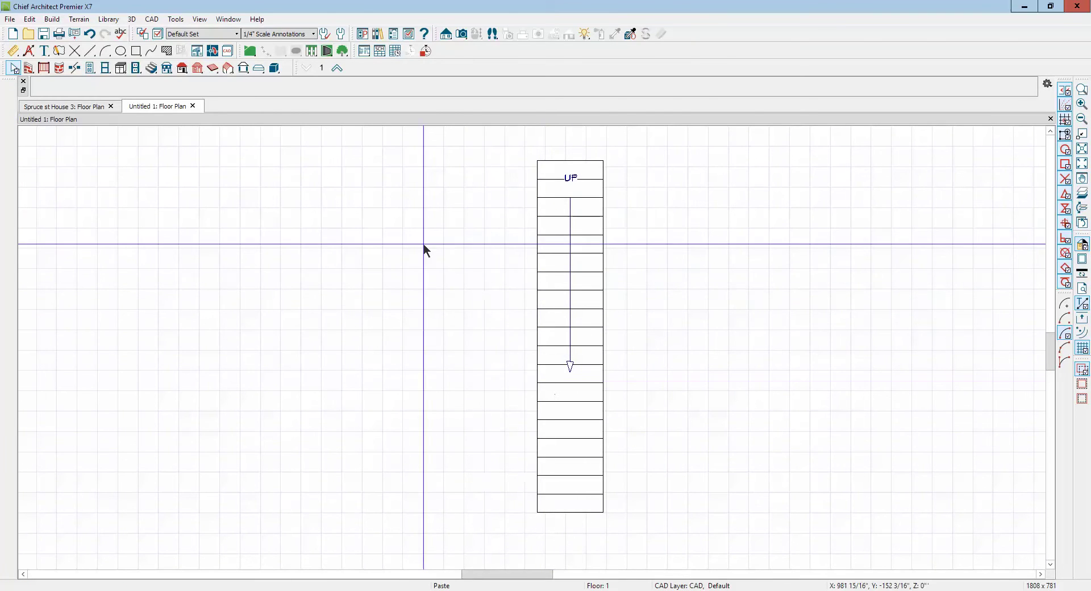
Create a 2D CAD detail from the view and select all the stair's lines.
{"action": "left_click", "coordinate": [152, 20]}
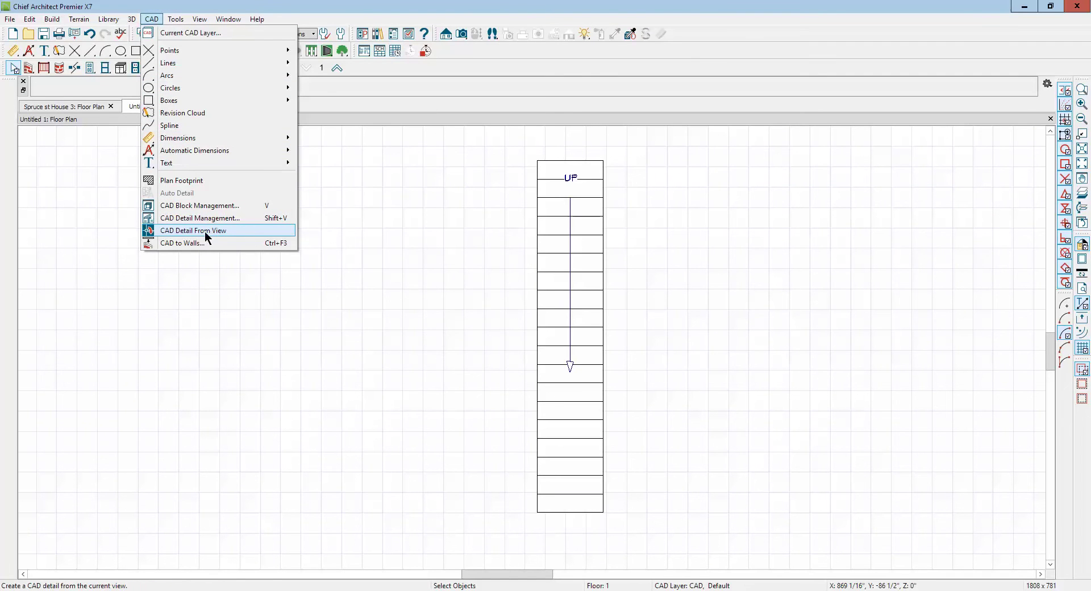
{"action": "left_click", "coordinate": [181, 235]}
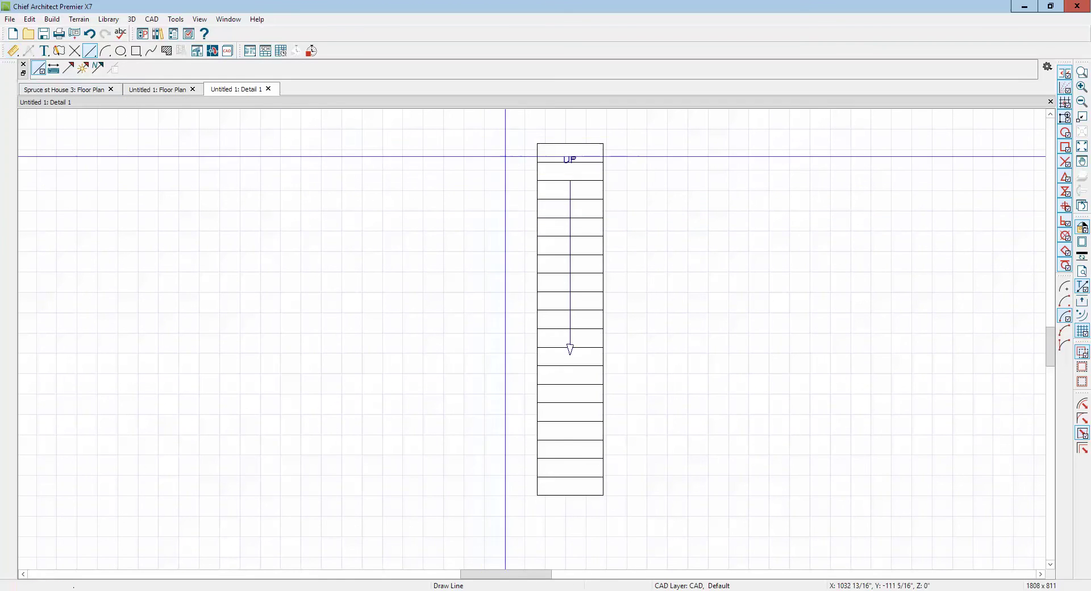
{"action": "left_click_drag", "start_coordinate": [498, 131], "coordinate": [645, 519]}
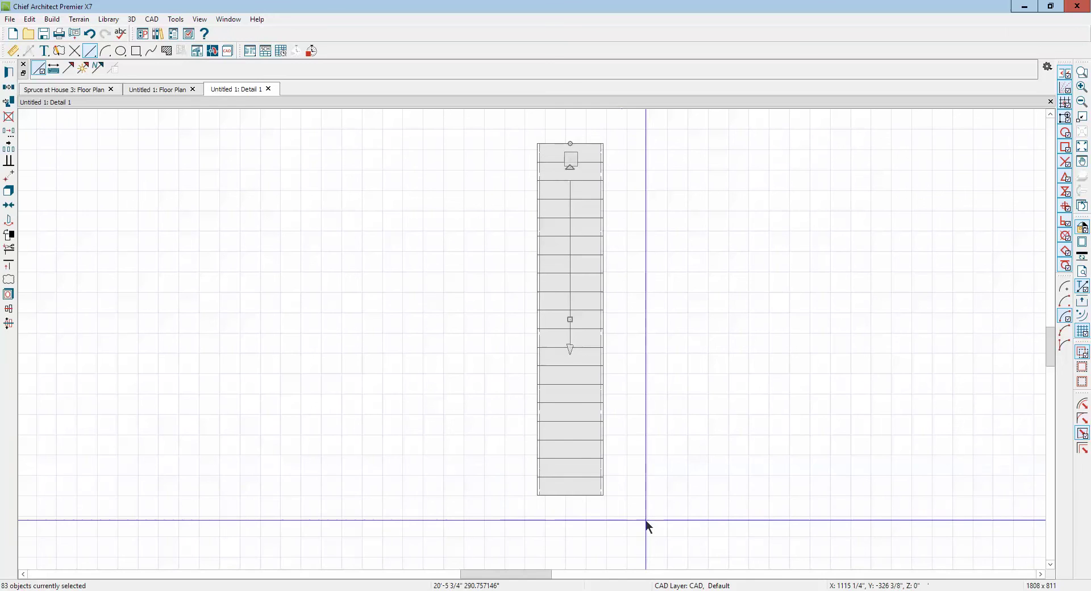
Make the stair lines one CAD block, copy it, and return to Spruce st House 3.
{"action": "left_click", "coordinate": [10, 191]}
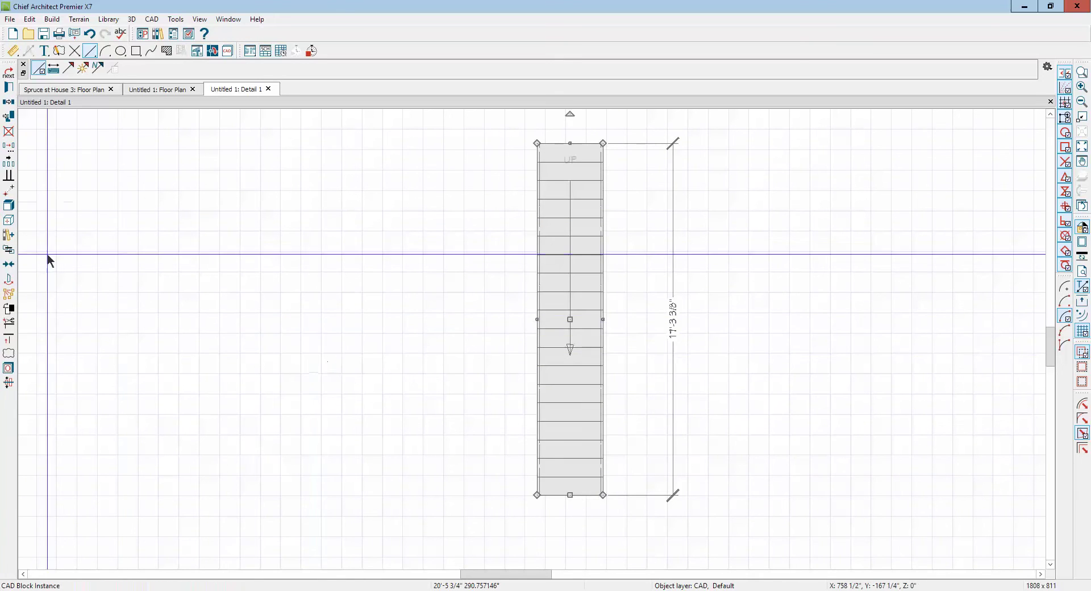
{"action": "left_click", "coordinate": [11, 106]}
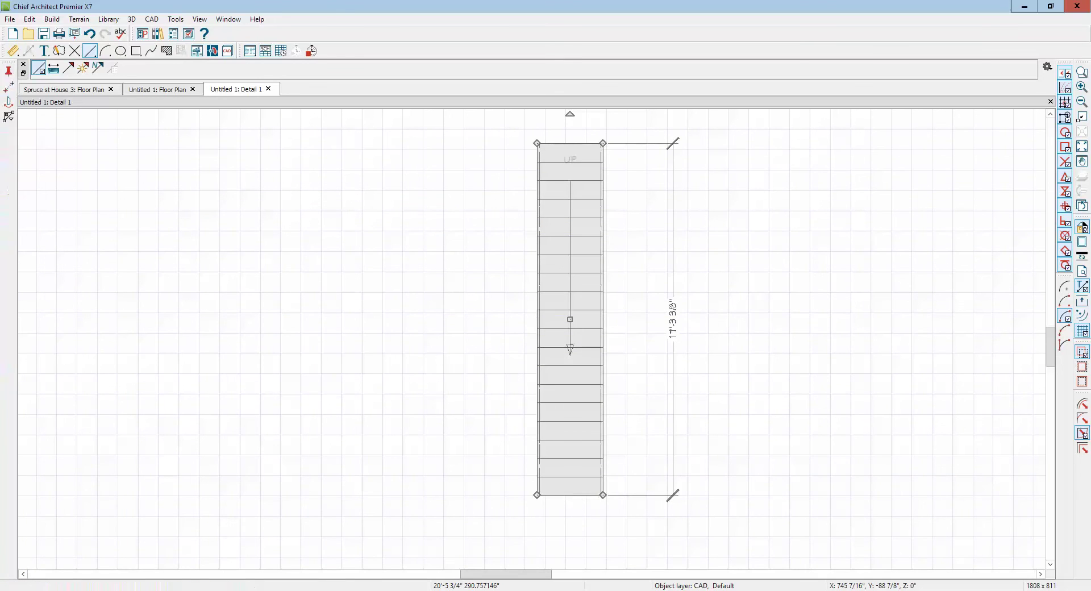
{"action": "key", "text": "ctrl+Tab"}
{"action": "scroll", "coordinate": [560, 302], "scroll_direction": "down", "scroll_amount": 3}
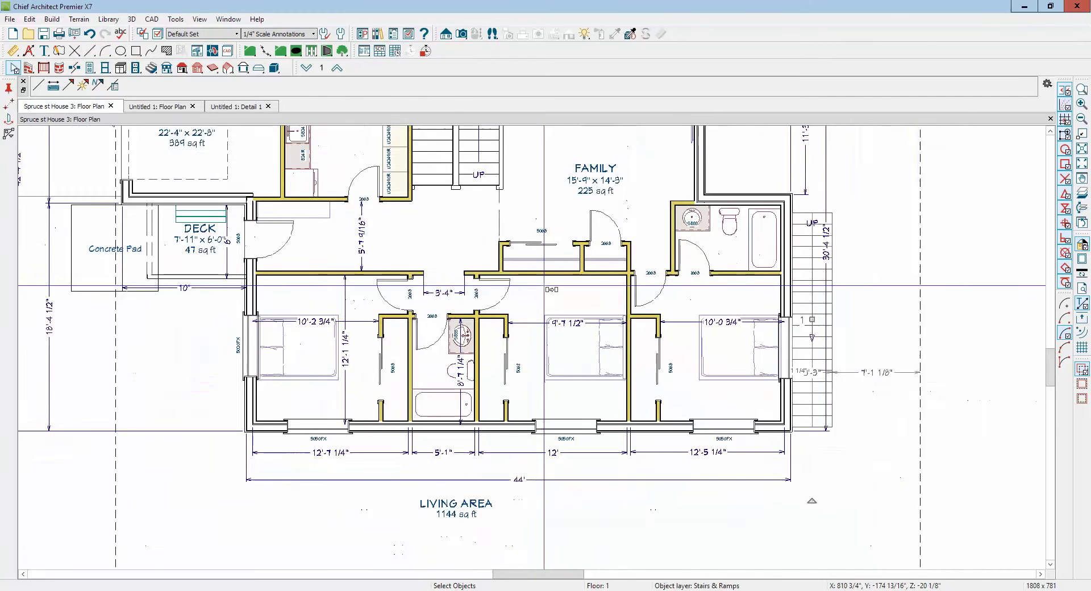
Go up to Floor 2 and Paste Hold Position the stair block beside the living room.
{"action": "left_click", "coordinate": [339, 68]}
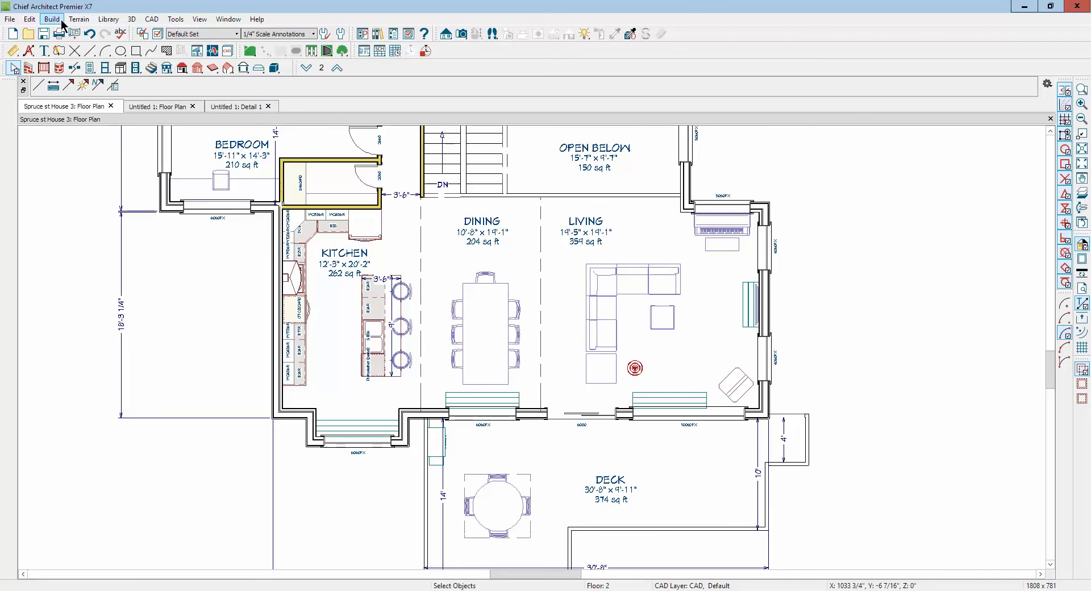
{"action": "left_click", "coordinate": [29, 20]}
{"action": "mouse_move", "coordinate": [55, 106]}
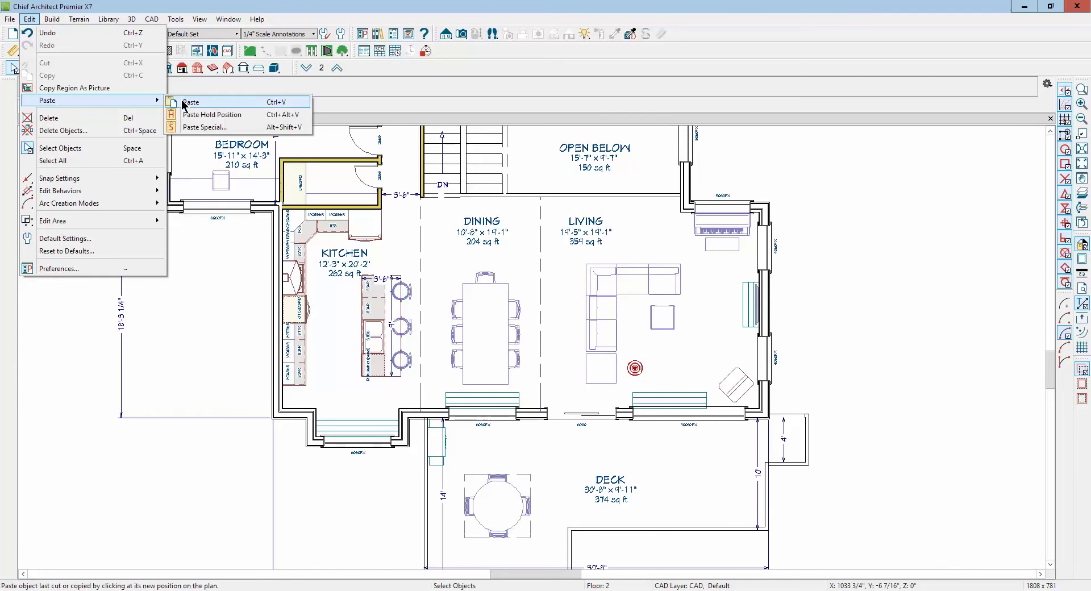
{"action": "left_click", "coordinate": [249, 118]}
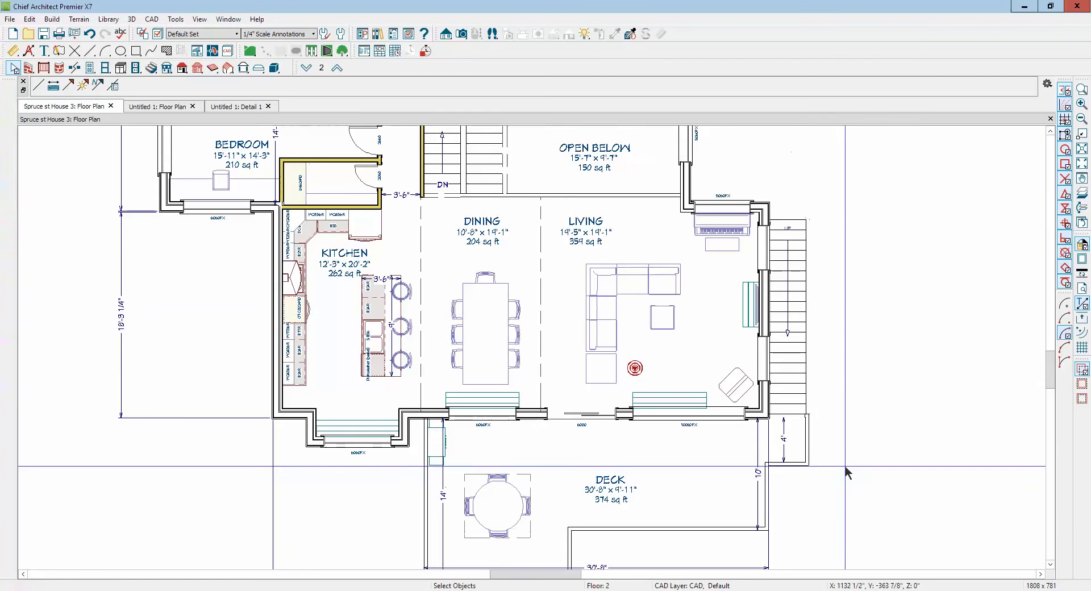
{"action": "scroll", "coordinate": [846, 424], "scroll_direction": "up", "scroll_amount": 3}
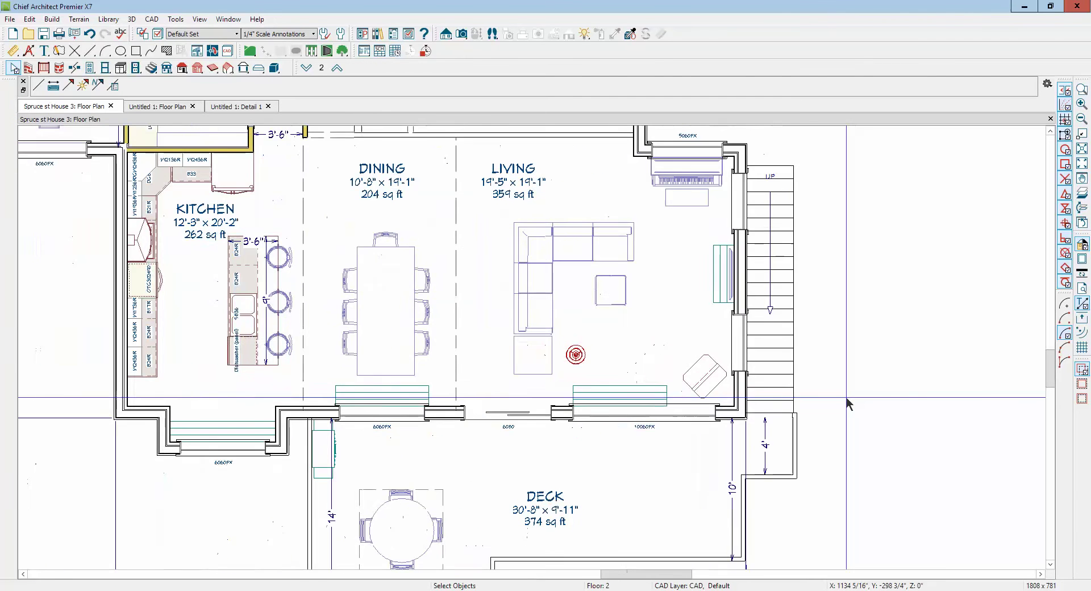
Open the stair block's specification and confirm its Line Style layer is CAD, Default.
{"action": "left_click", "coordinate": [779, 317]}
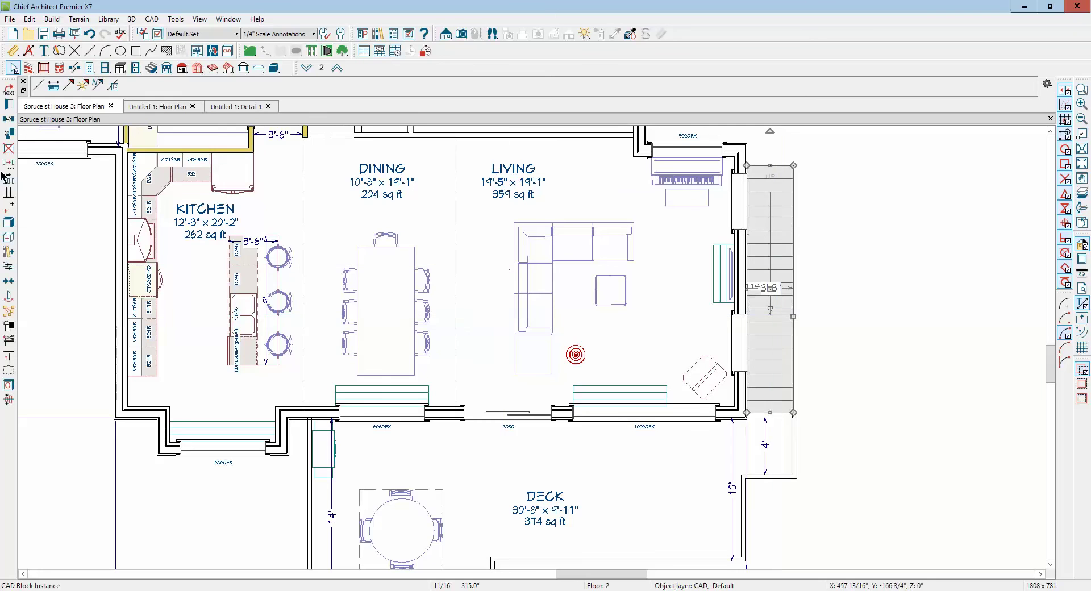
{"action": "left_click", "coordinate": [9, 104]}
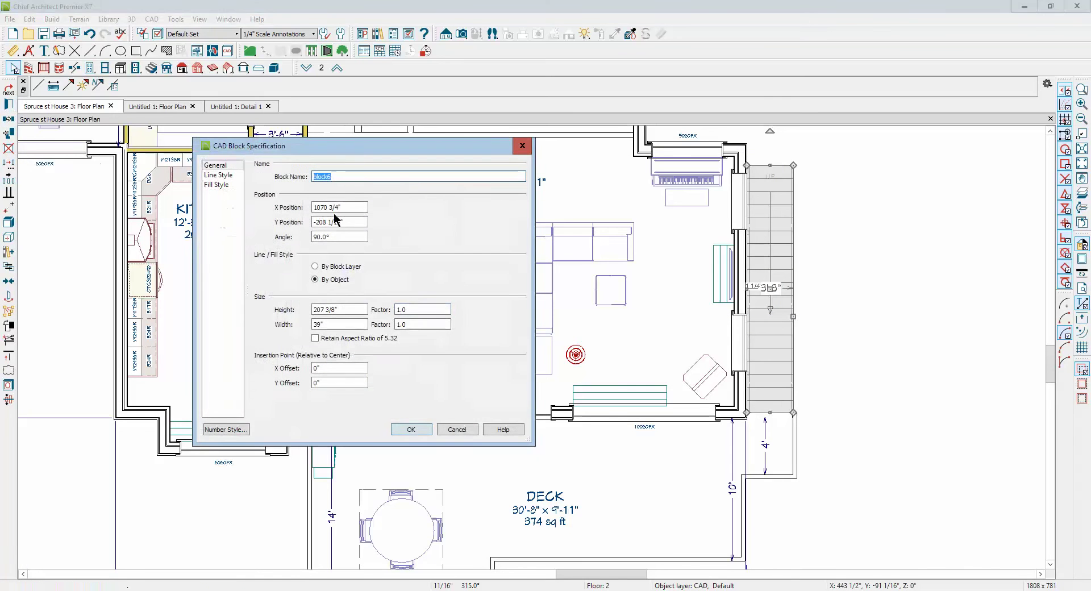
{"action": "left_click_drag", "start_coordinate": [305, 156], "coordinate": [484, 246]}
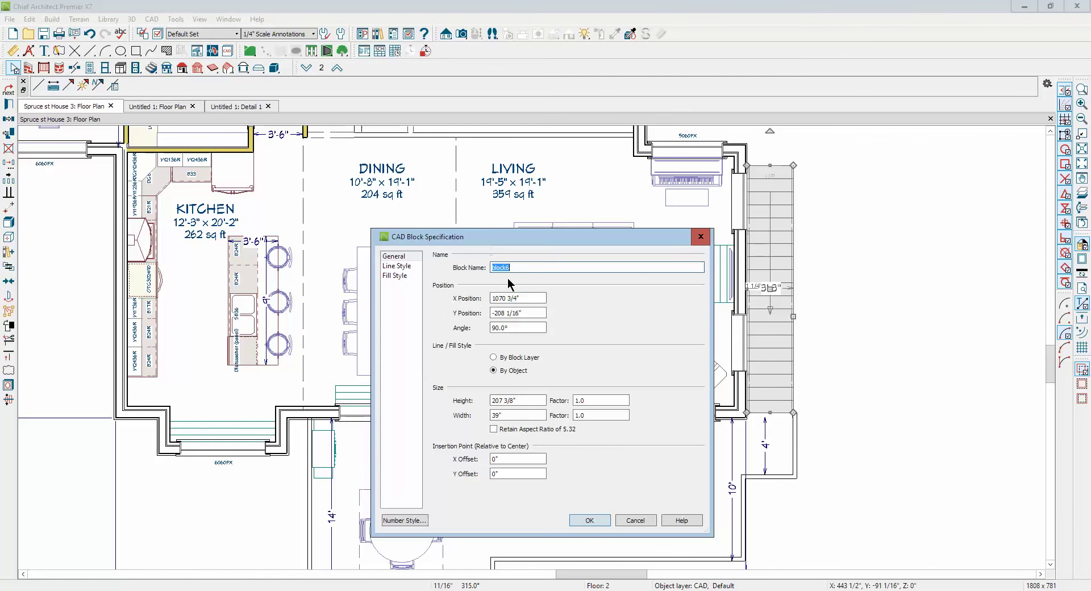
{"action": "left_click", "coordinate": [397, 266]}
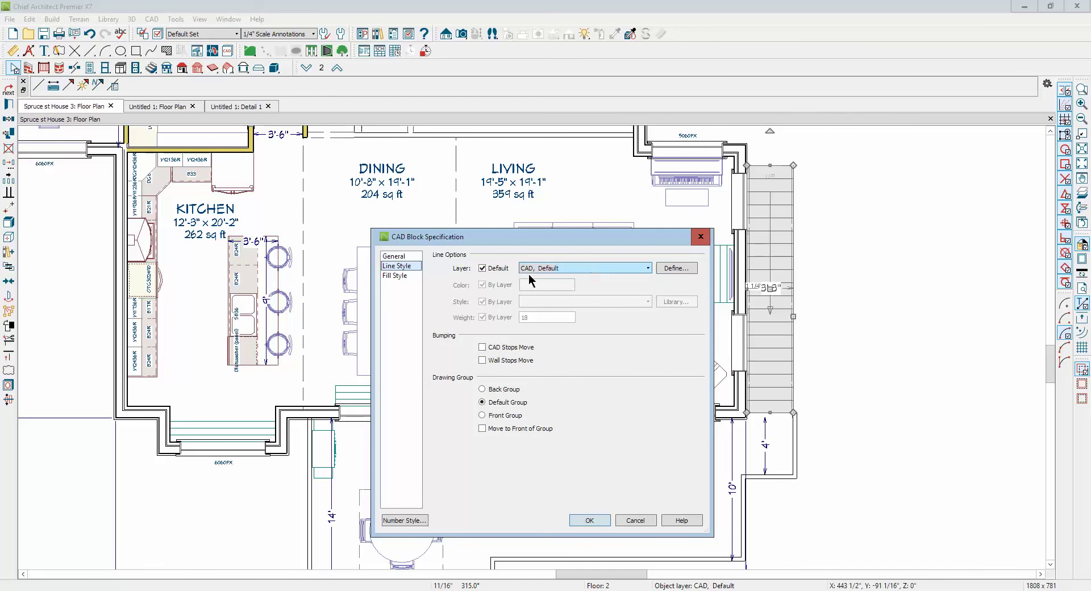
{"action": "left_click", "coordinate": [648, 269]}
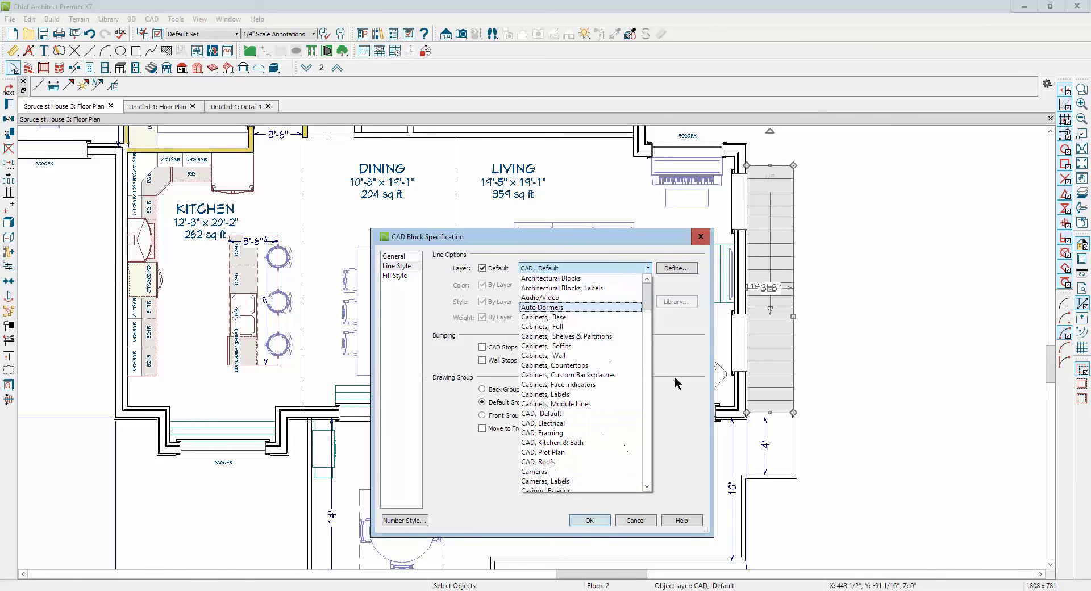
{"action": "left_click", "coordinate": [683, 421]}
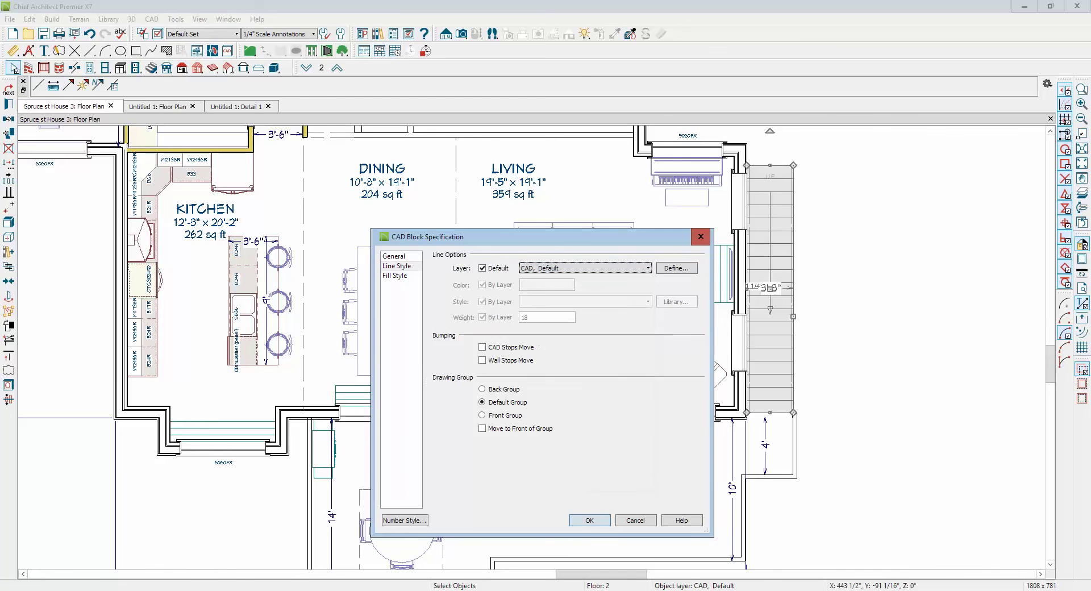
Close the block specification with OK, then select and deselect the stair block to check it.
{"action": "left_click", "coordinate": [591, 520]}
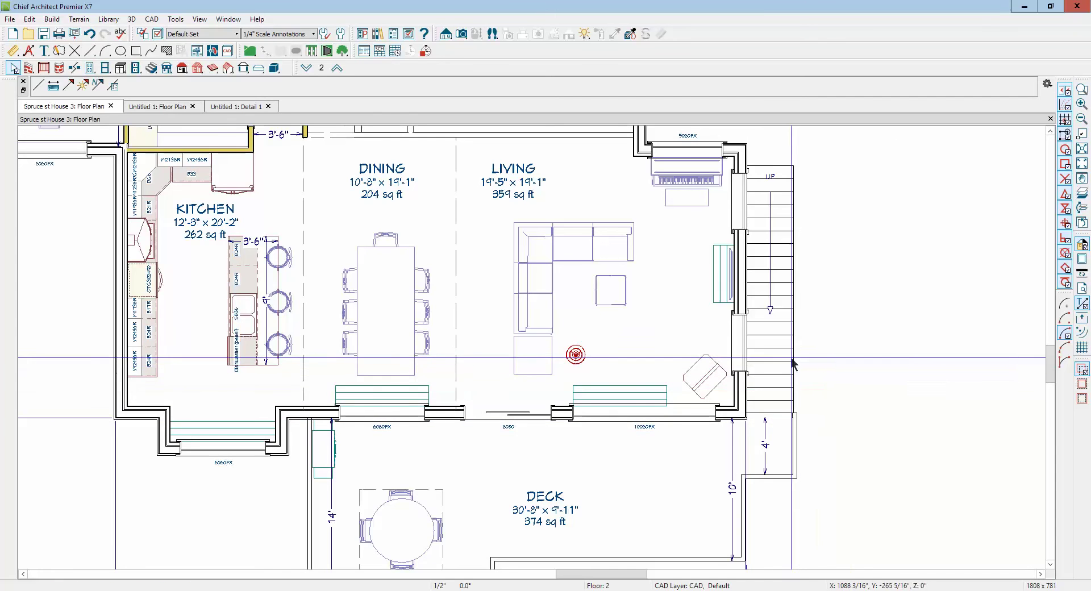
{"action": "left_click", "coordinate": [733, 289]}
{"action": "key", "text": "Escape"}
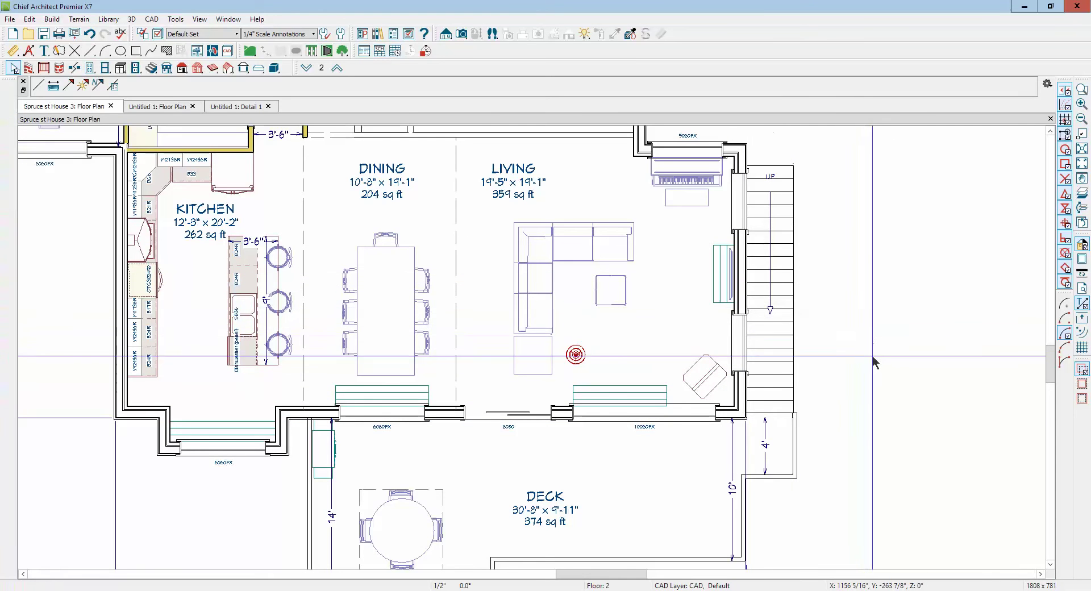